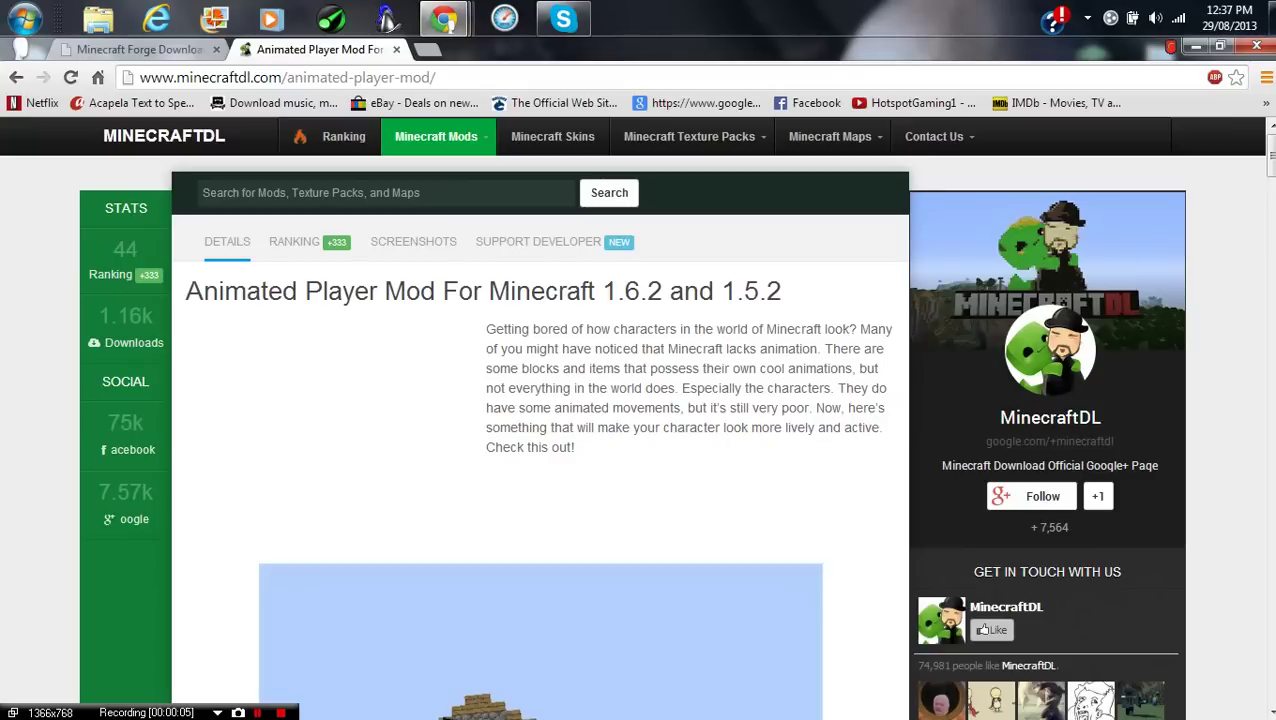
Examine the Animated Player Mod page for its description, main feature, and pros and cons
{"action": "left_click_drag", "start_coordinate": [186, 290], "coordinate": [436, 290]}
{"action": "left_click", "coordinate": [436, 290]}
{"action": "scroll", "coordinate": [540, 440], "scroll_direction": "down", "scroll_amount": 3}
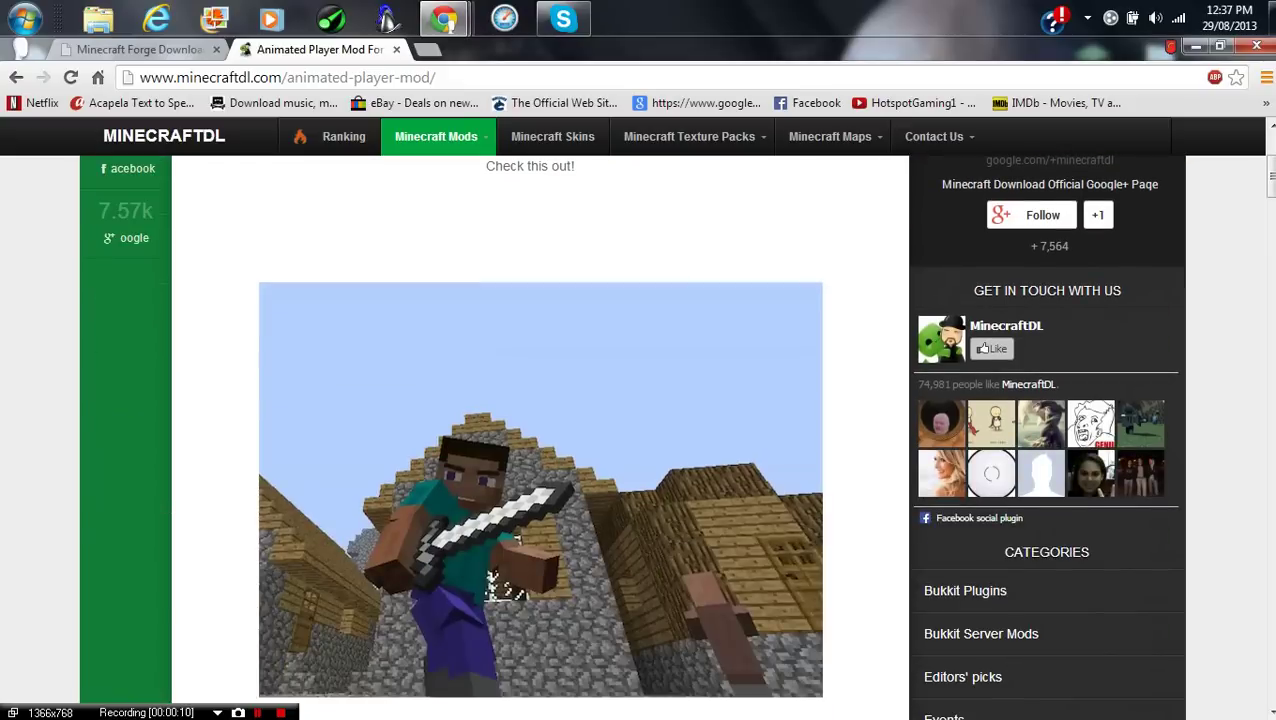
{"action": "scroll", "coordinate": [540, 440], "scroll_direction": "up", "scroll_amount": 3}
{"action": "scroll", "coordinate": [540, 440], "scroll_direction": "down", "scroll_amount": 1}
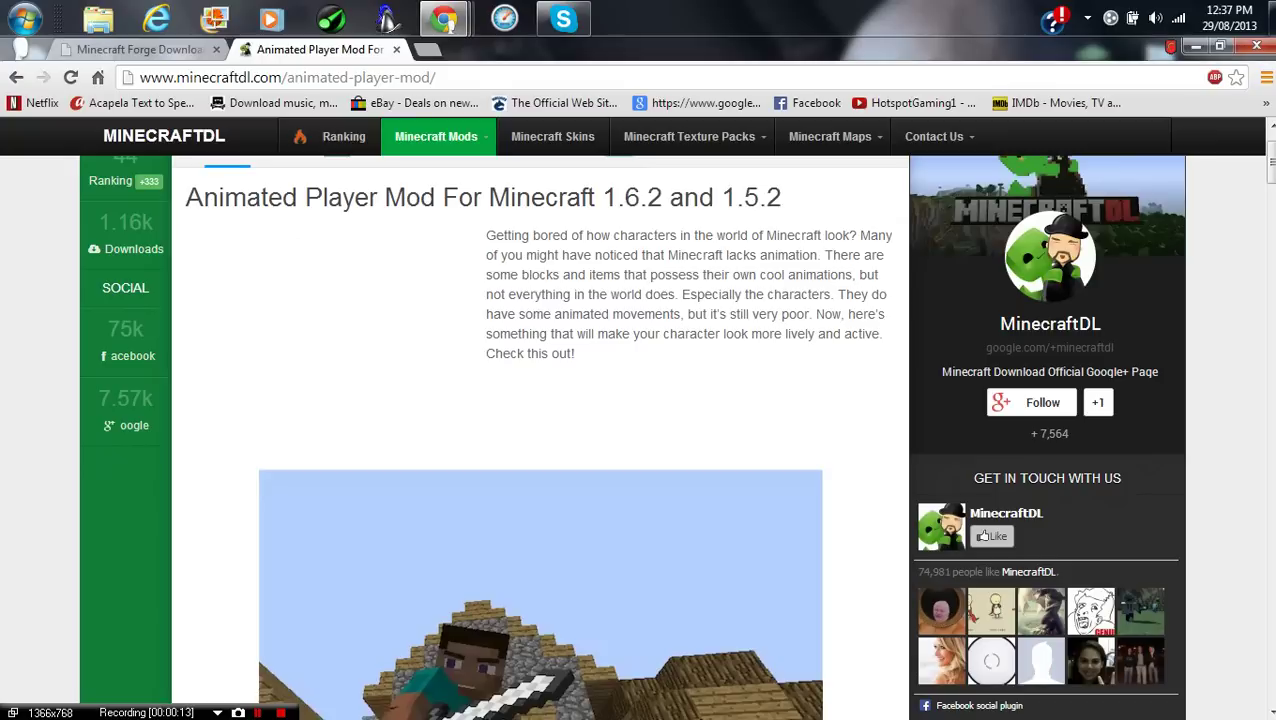
{"action": "scroll", "coordinate": [540, 440], "scroll_direction": "down", "scroll_amount": 2}
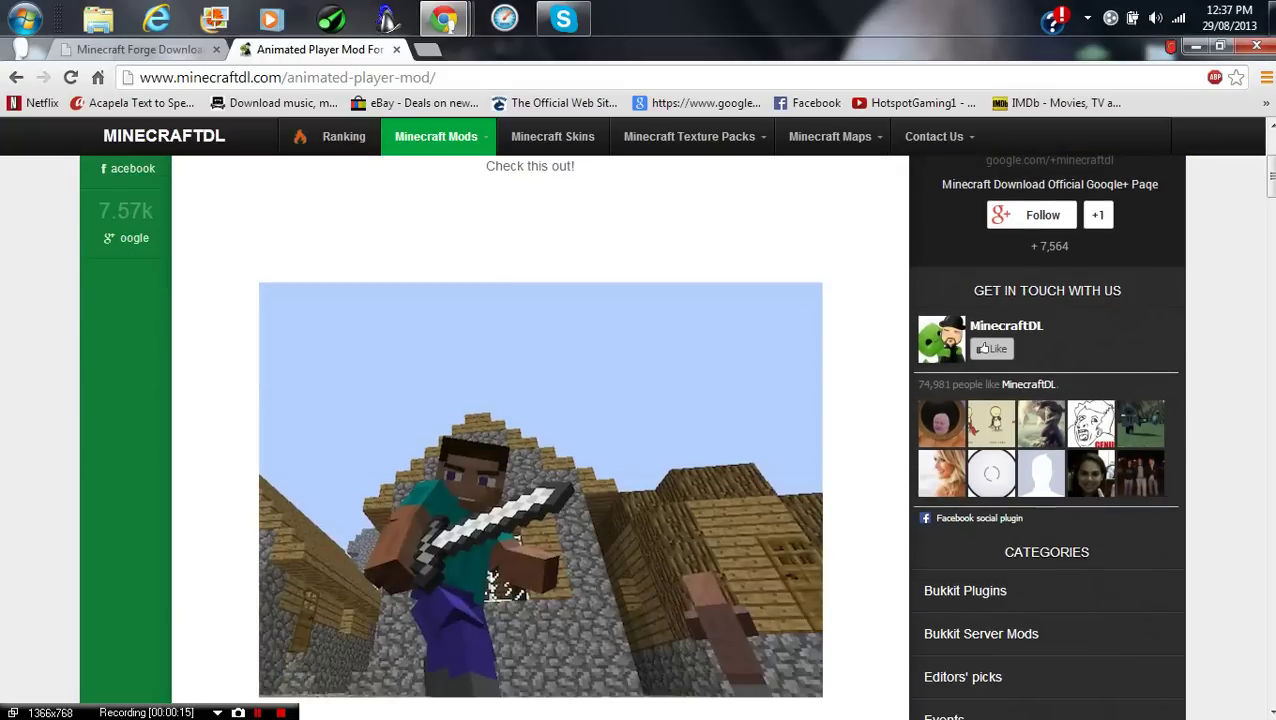
{"action": "scroll", "coordinate": [540, 440], "scroll_direction": "up", "scroll_amount": 2}
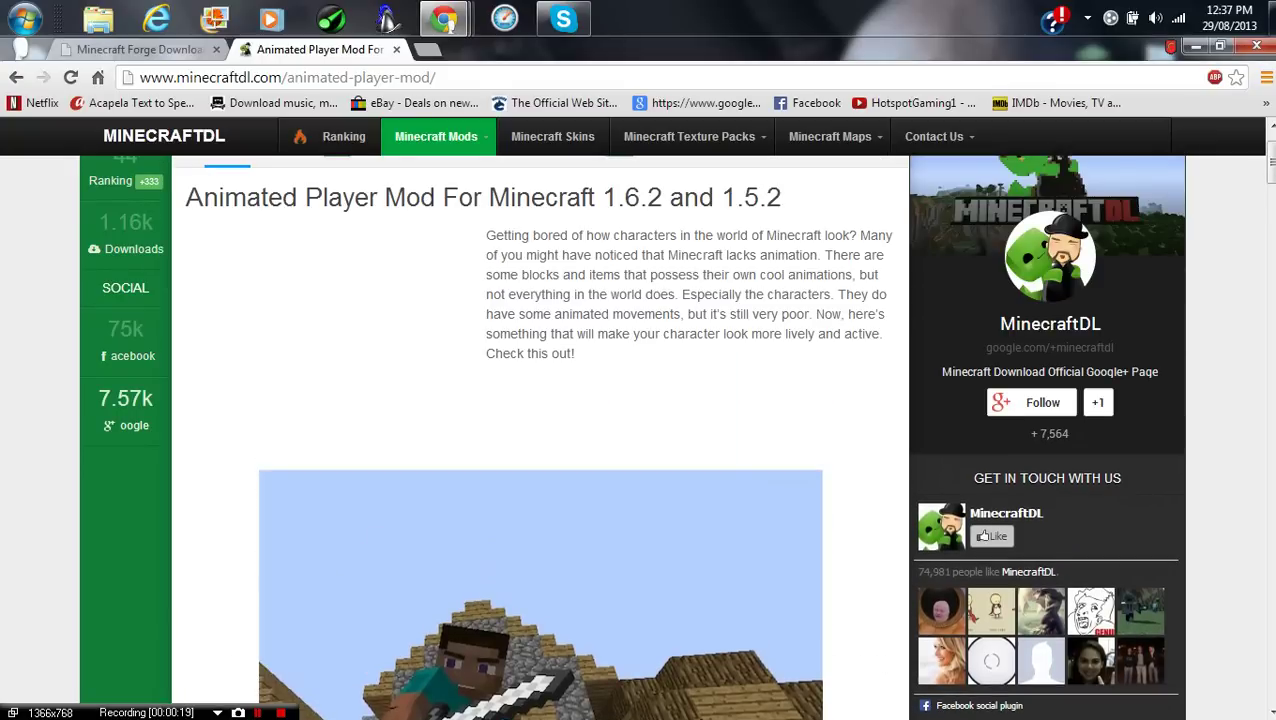
{"action": "scroll", "coordinate": [540, 440], "scroll_direction": "down", "scroll_amount": 5}
{"action": "scroll", "coordinate": [540, 440], "scroll_direction": "down", "scroll_amount": 3}
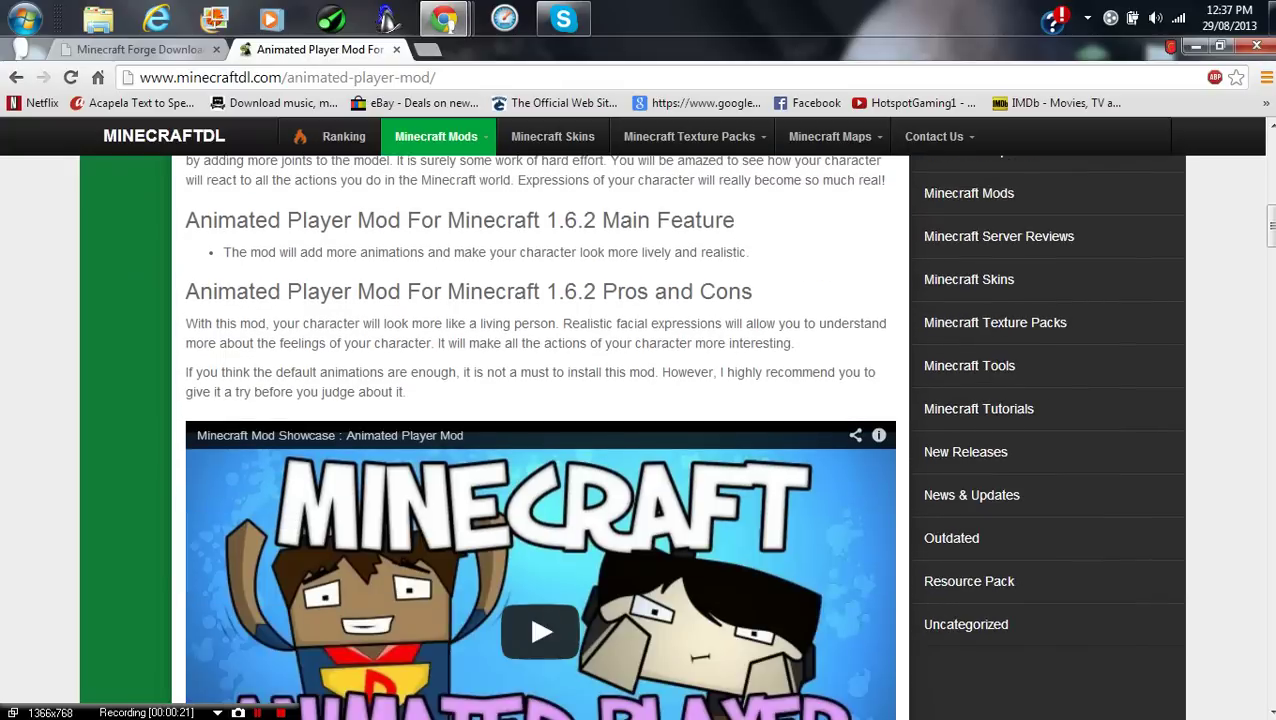
Open the Animated Player Mod download link for Minecraft 1.6.2 in a new tab and switch to that tab
{"action": "scroll", "coordinate": [540, 440], "scroll_direction": "up", "scroll_amount": 2}
{"action": "scroll", "coordinate": [540, 440], "scroll_direction": "down", "scroll_amount": 10}
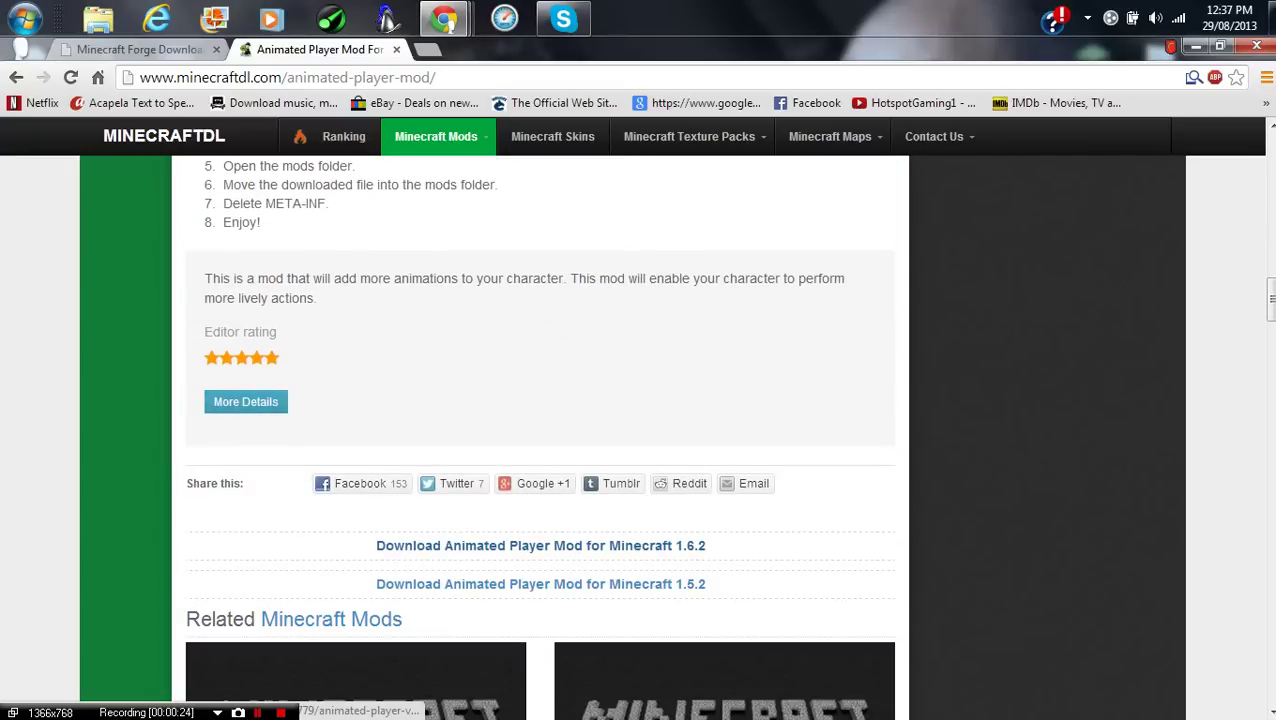
{"action": "right_click", "coordinate": [560, 546]}
{"action": "left_click", "coordinate": [636, 560]}
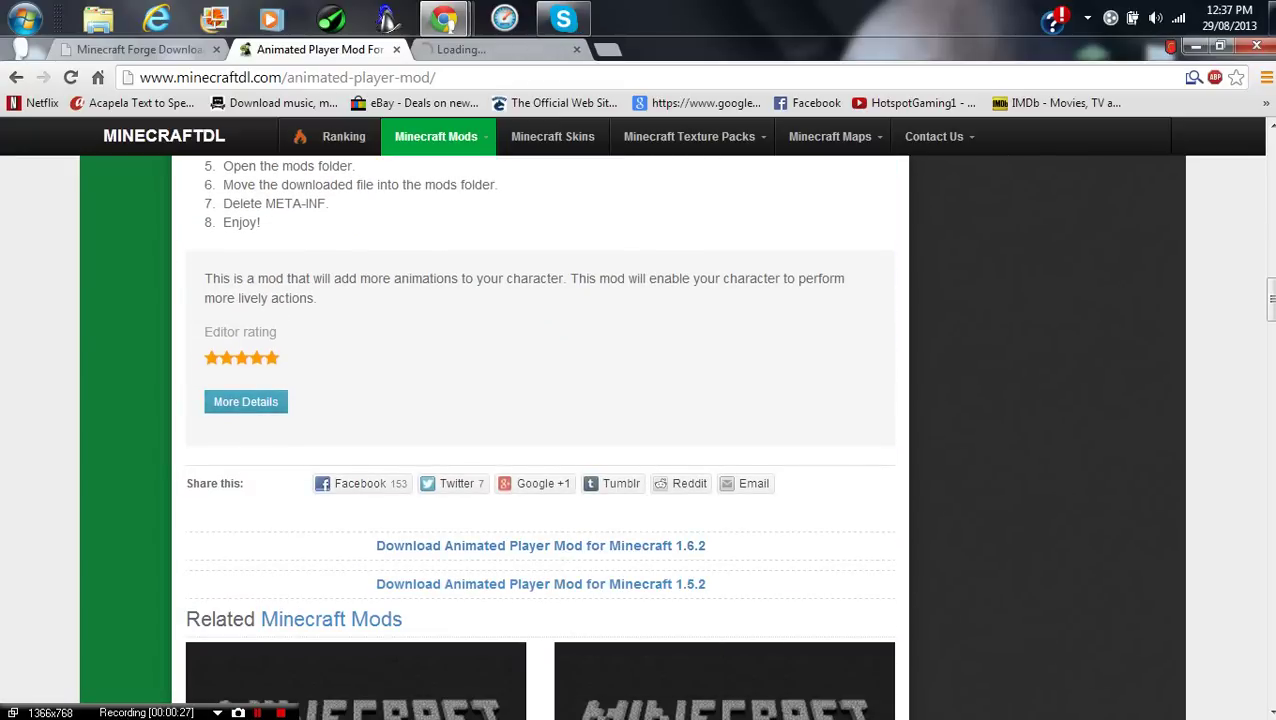
{"action": "left_click", "coordinate": [500, 49]}
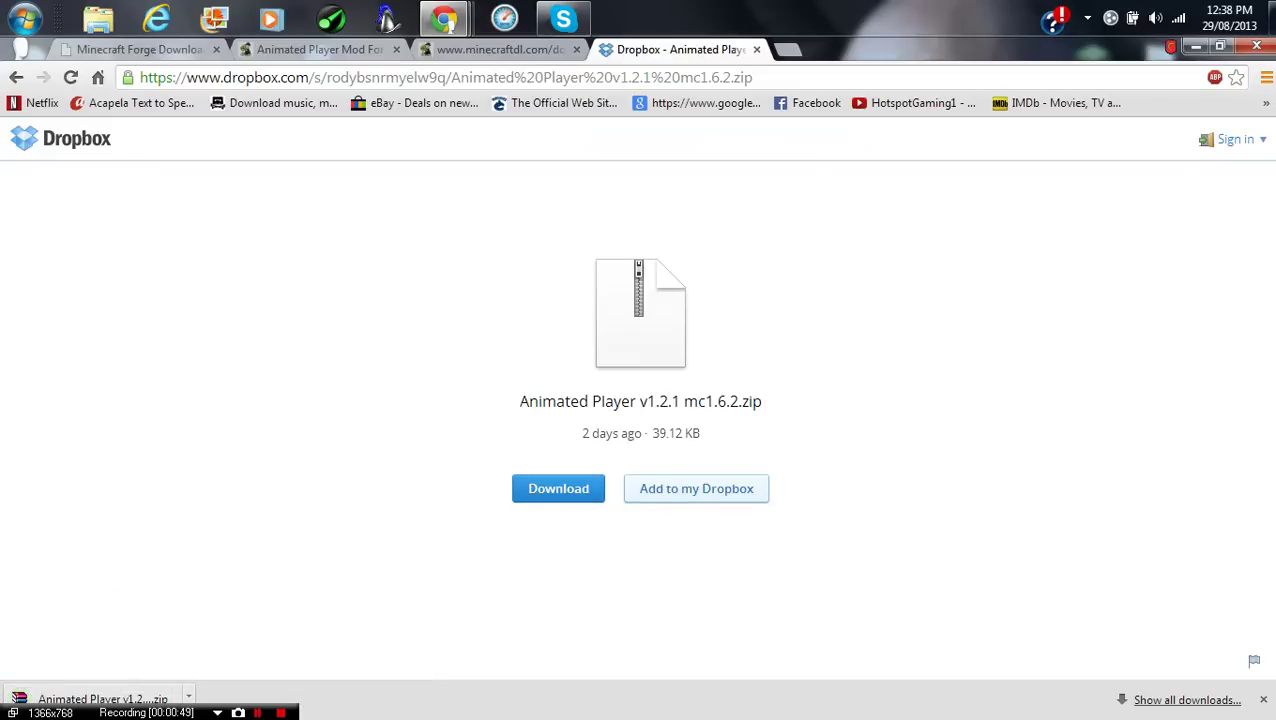
Put the downloaded Animated Player zip on the desktop and bring back the Dropbox browser window with the other two browser windows minimized
{"action": "key", "text": "shift+F12"}
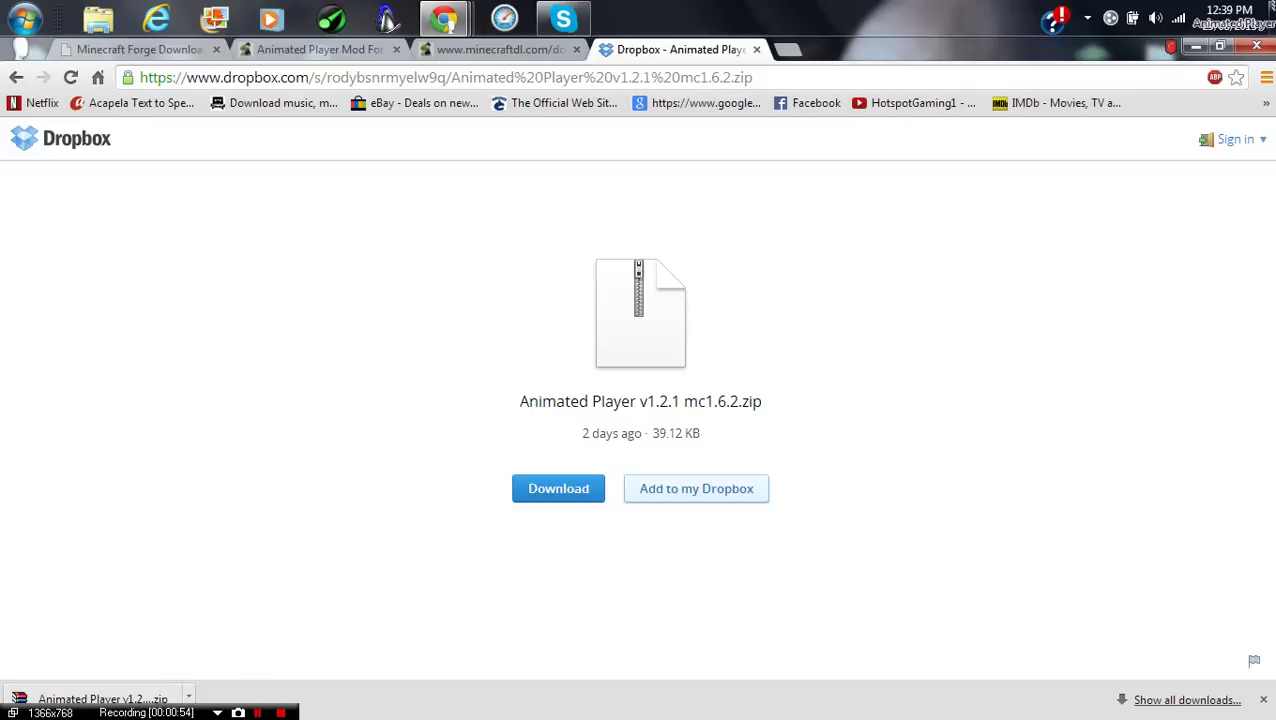
{"action": "left_click_drag", "start_coordinate": [1232, 6], "coordinate": [527, 377]}
{"action": "left_click", "coordinate": [730, 660]}
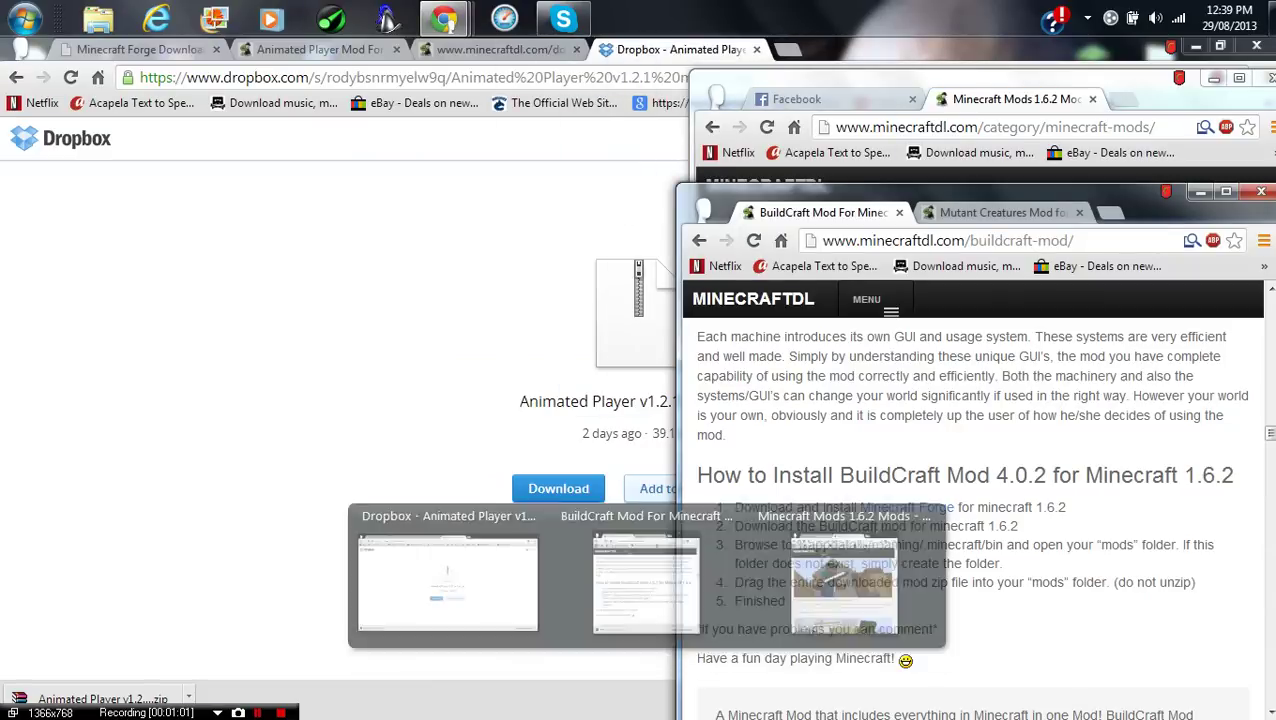
{"action": "left_click_drag", "start_coordinate": [950, 192], "coordinate": [798, 198]}
{"action": "left_click", "coordinate": [1045, 196]}
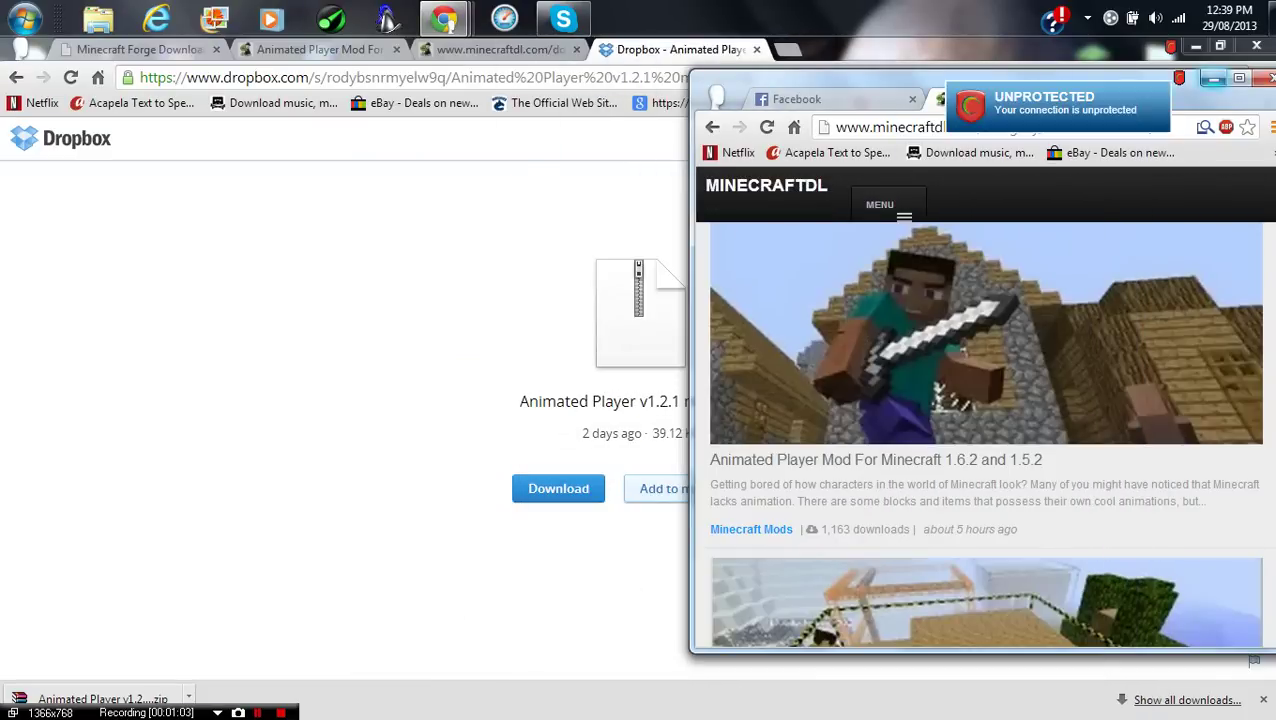
{"action": "left_click", "coordinate": [1213, 78]}
Request the Recommended-1.6.2 installer from the Minecraft Forge Downloads page, get past the ad page, and discard the downloaded file
{"action": "left_click", "coordinate": [497, 49]}
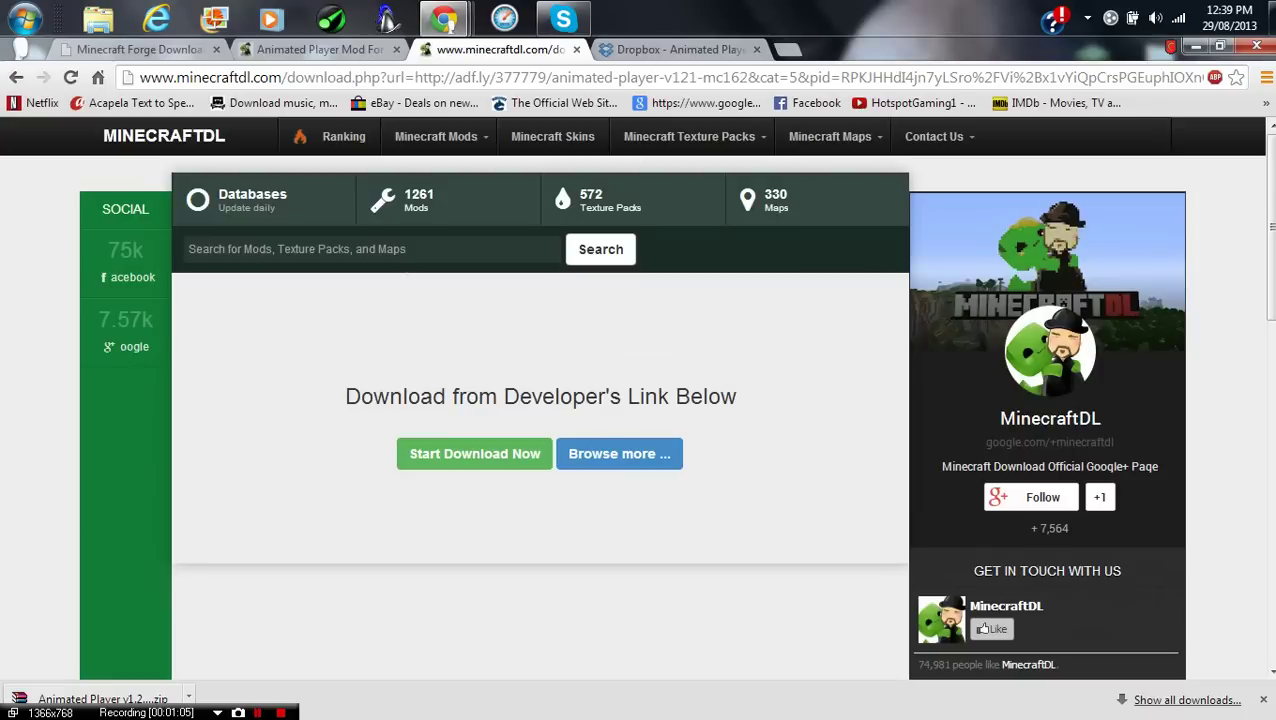
{"action": "key", "text": "ctrl+shift+Tab"}
{"action": "key", "text": "ctrl+shift+Tab"}
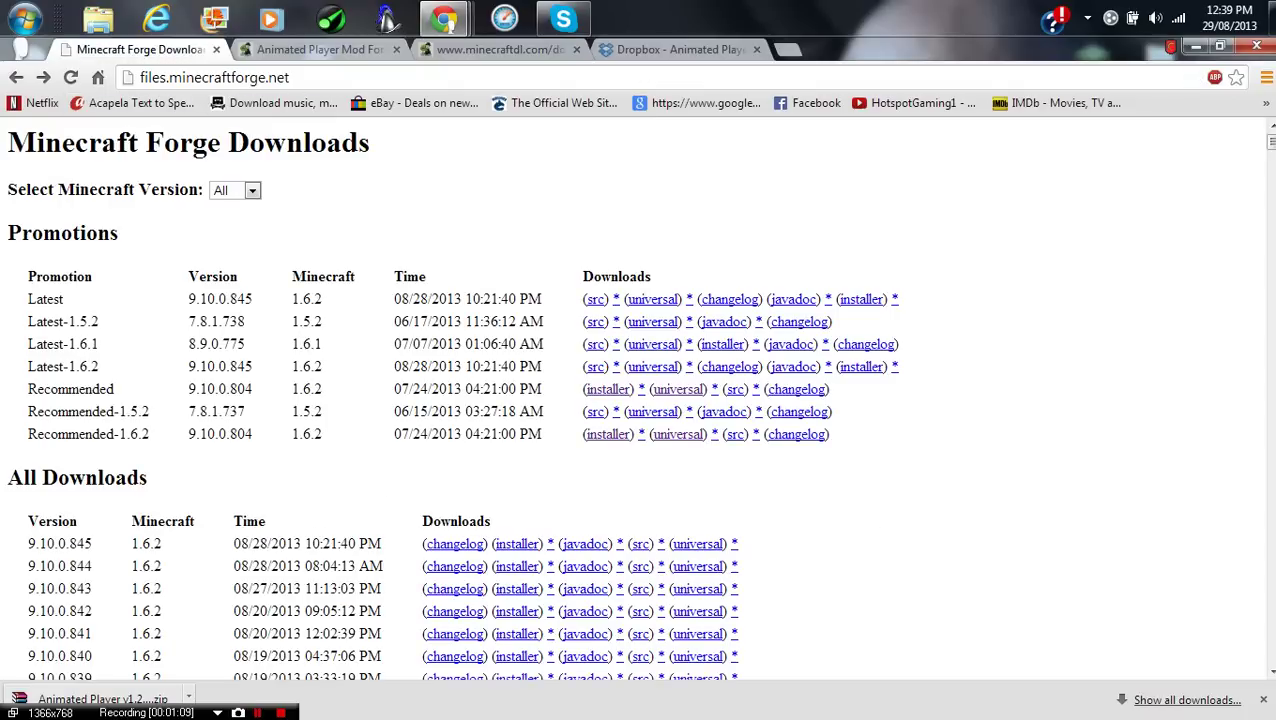
{"action": "left_click", "coordinate": [607, 434]}
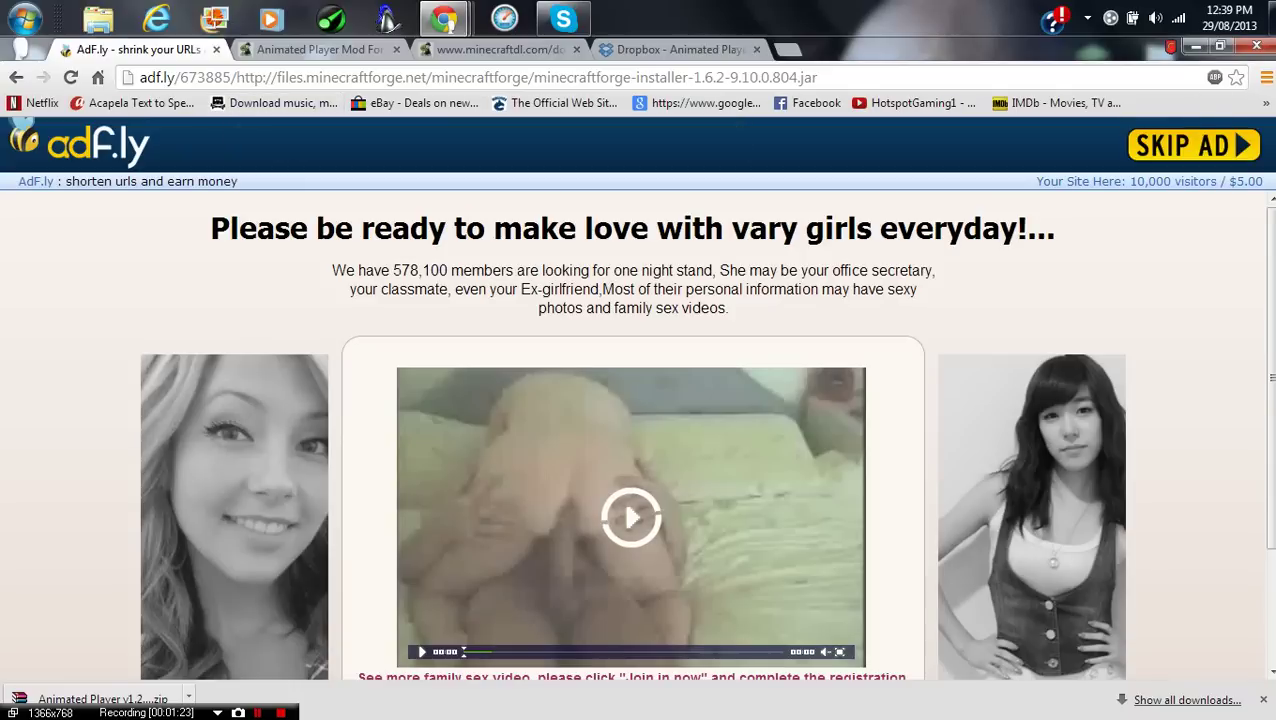
{"action": "left_click", "coordinate": [1214, 77]}
{"action": "left_click", "coordinate": [1070, 115]}
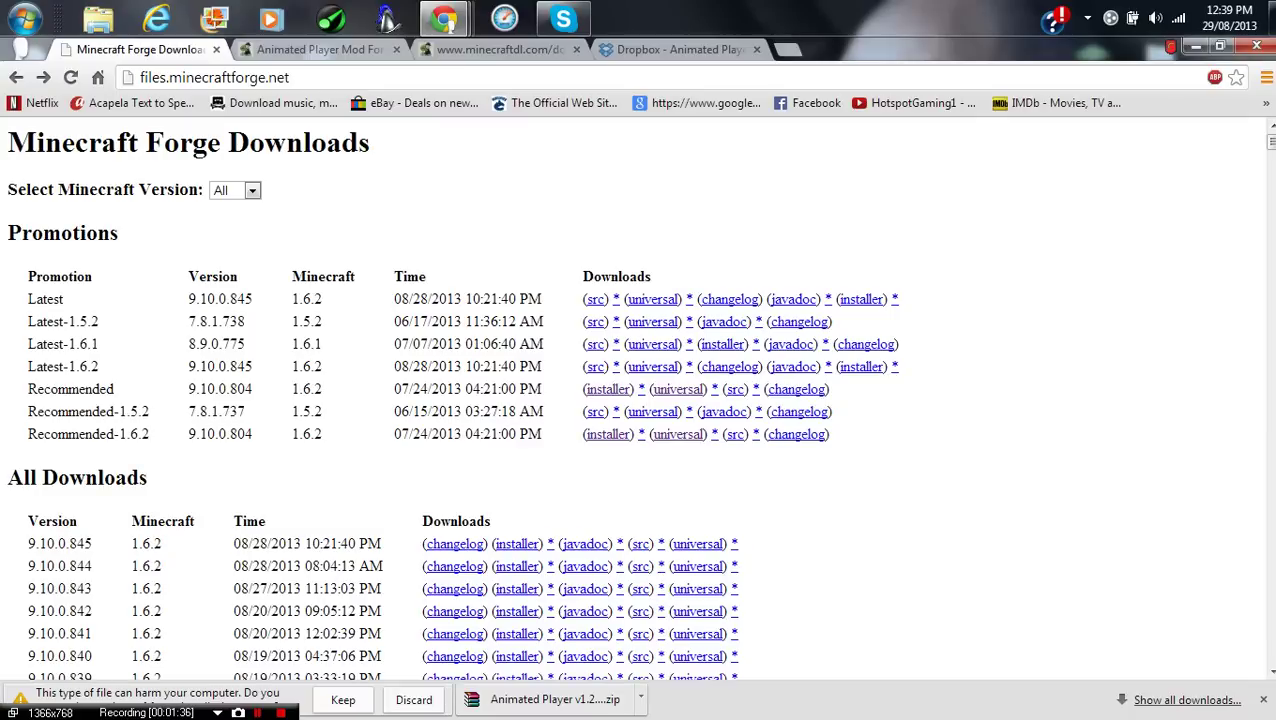
{"action": "left_click", "coordinate": [413, 699]}
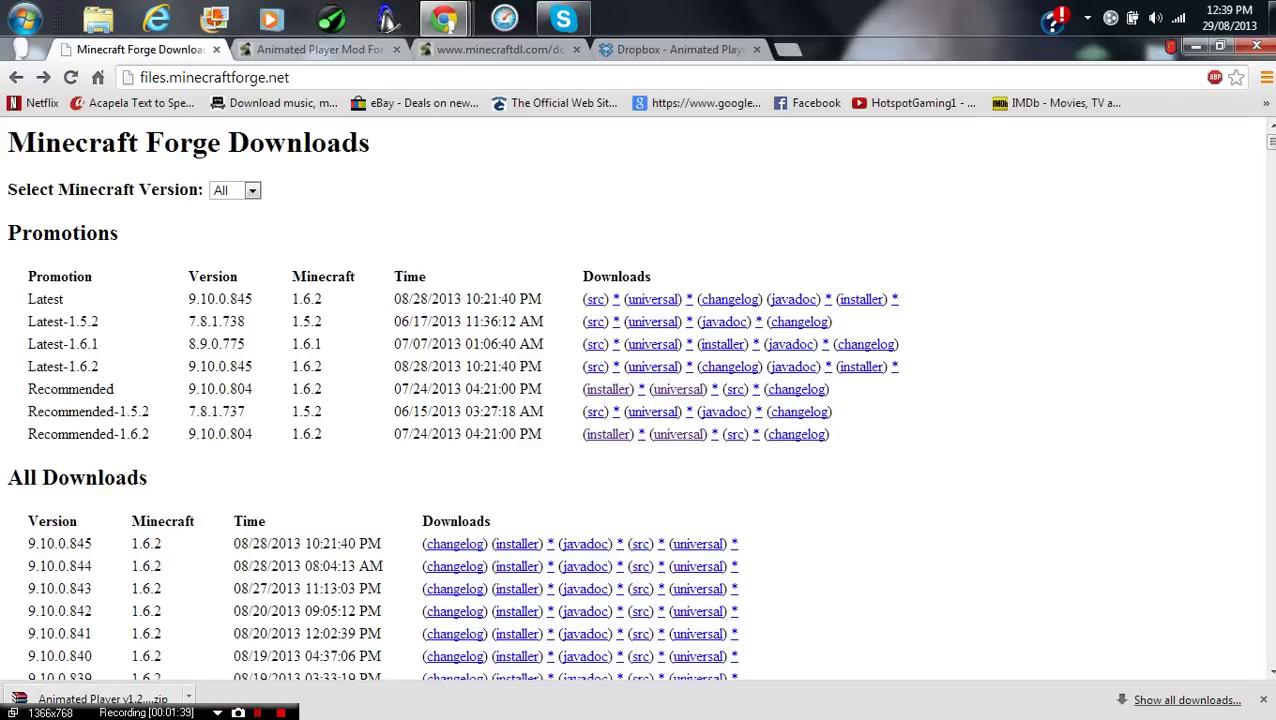
Show the desktop and move the Animated Player zip next to the Minecraft Forge installer
{"action": "left_click_drag", "start_coordinate": [100, 699], "coordinate": [550, 376]}
{"action": "left_click", "coordinate": [550, 298]}
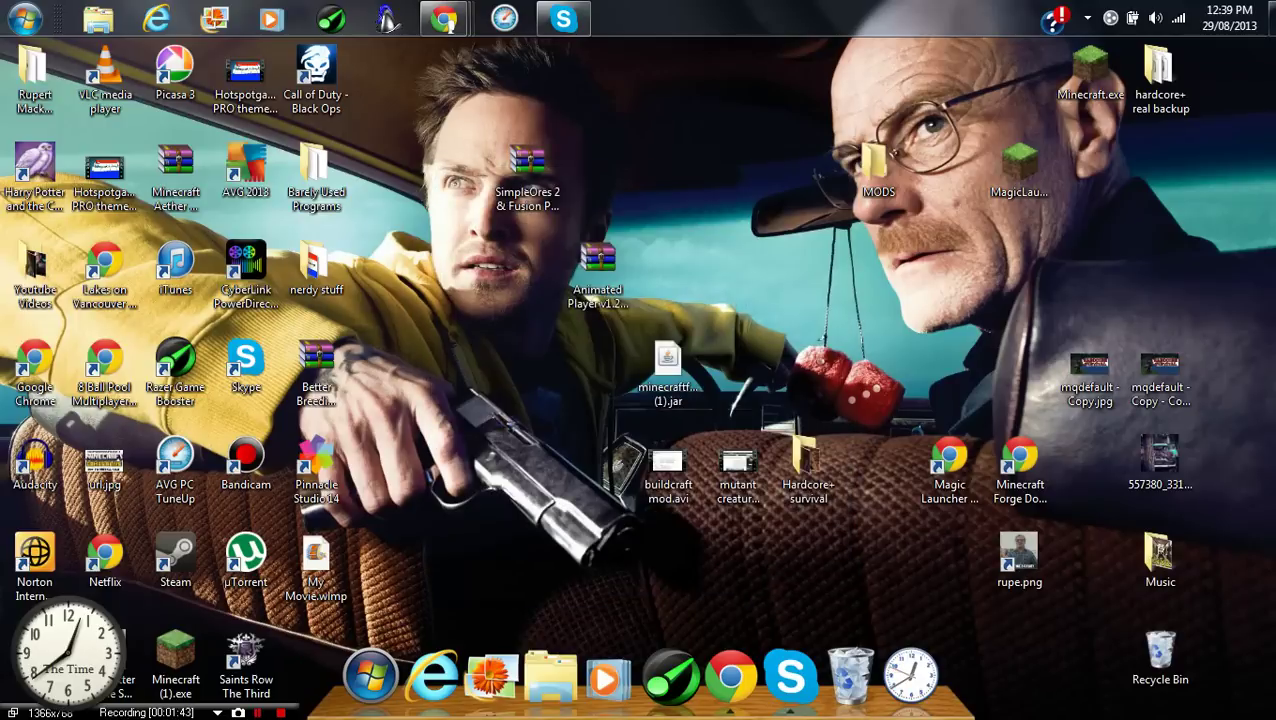
{"action": "left_click_drag", "start_coordinate": [597, 262], "coordinate": [597, 362]}
{"action": "left_click", "coordinate": [668, 370]}
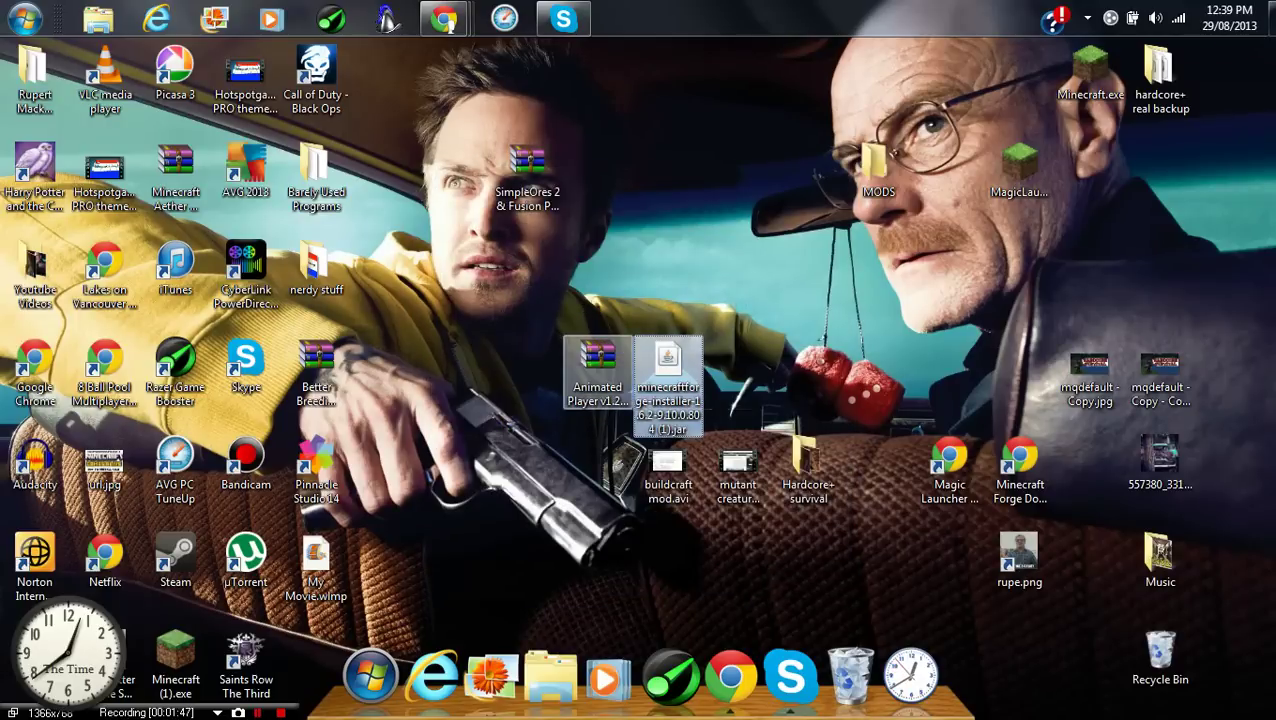
Open the Minecraft Forge installer to view its client installation options and close it
{"action": "left_click", "coordinate": [606, 362]}
{"action": "left_click", "coordinate": [668, 370]}
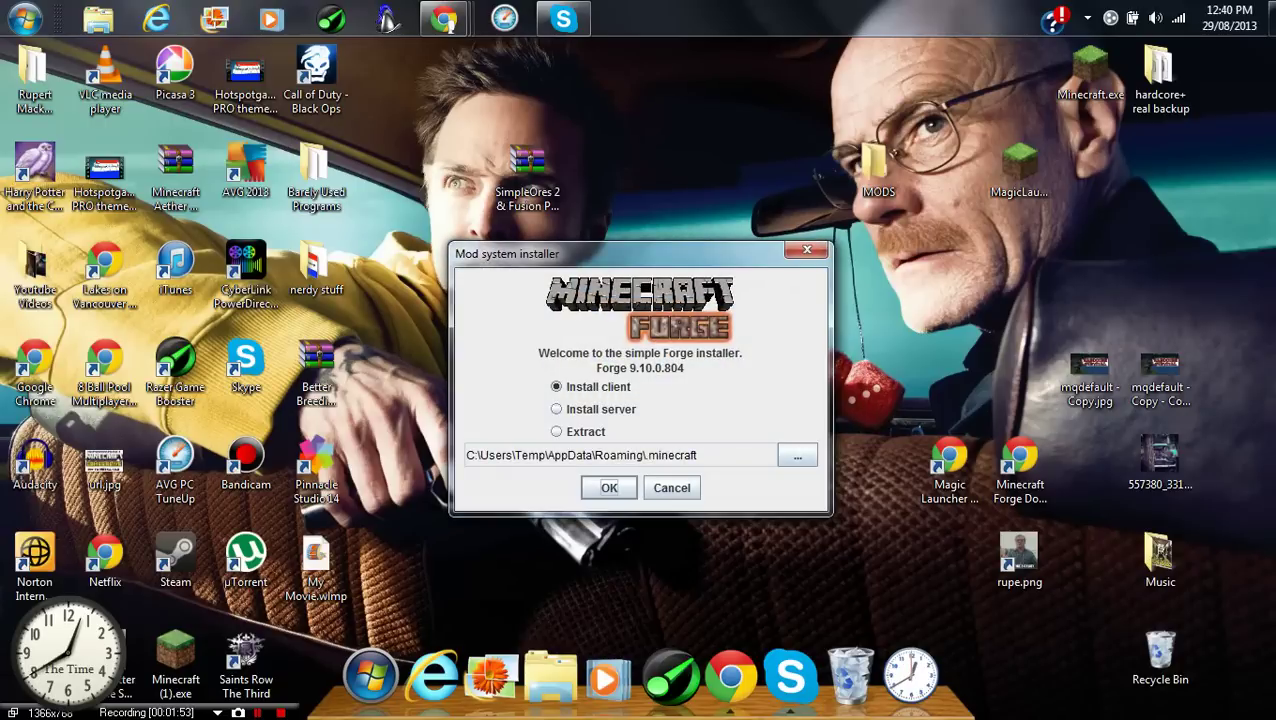
{"action": "left_click", "coordinate": [807, 249]}
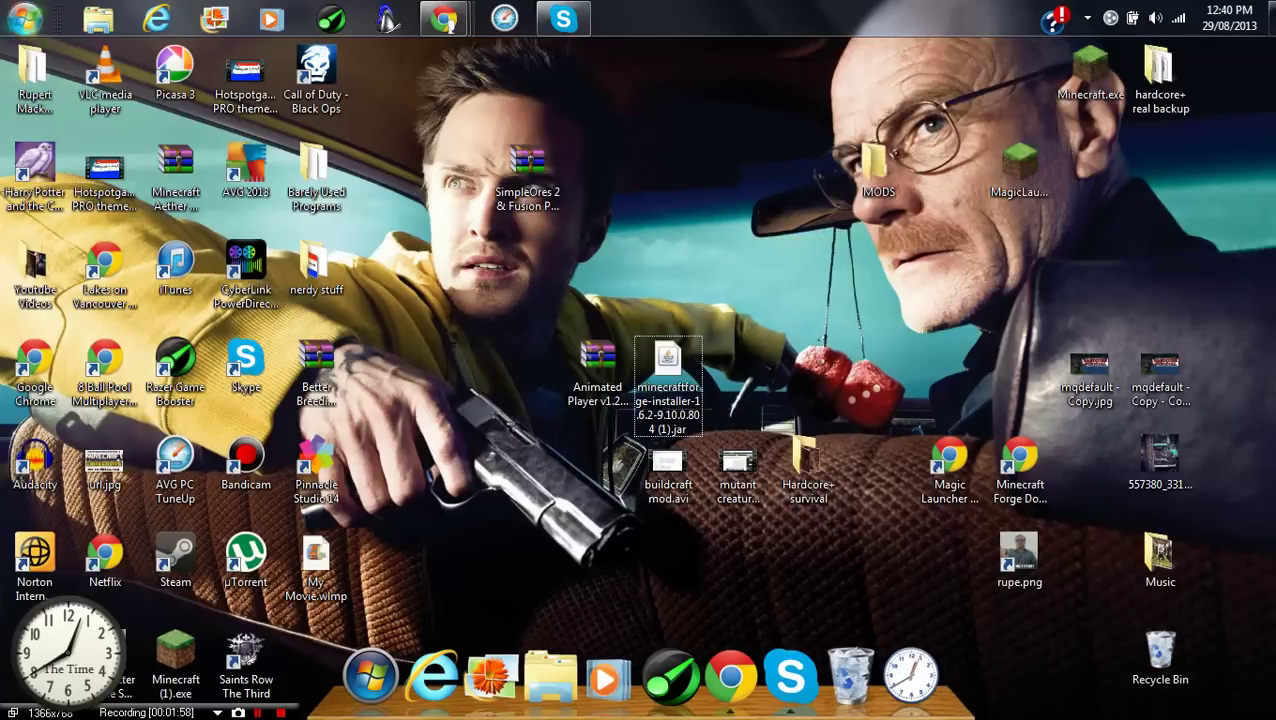
Open the AppData Roaming folder by searching for %appdata%
{"action": "key", "text": "super"}
{"action": "type", "text": "%appdaa"}
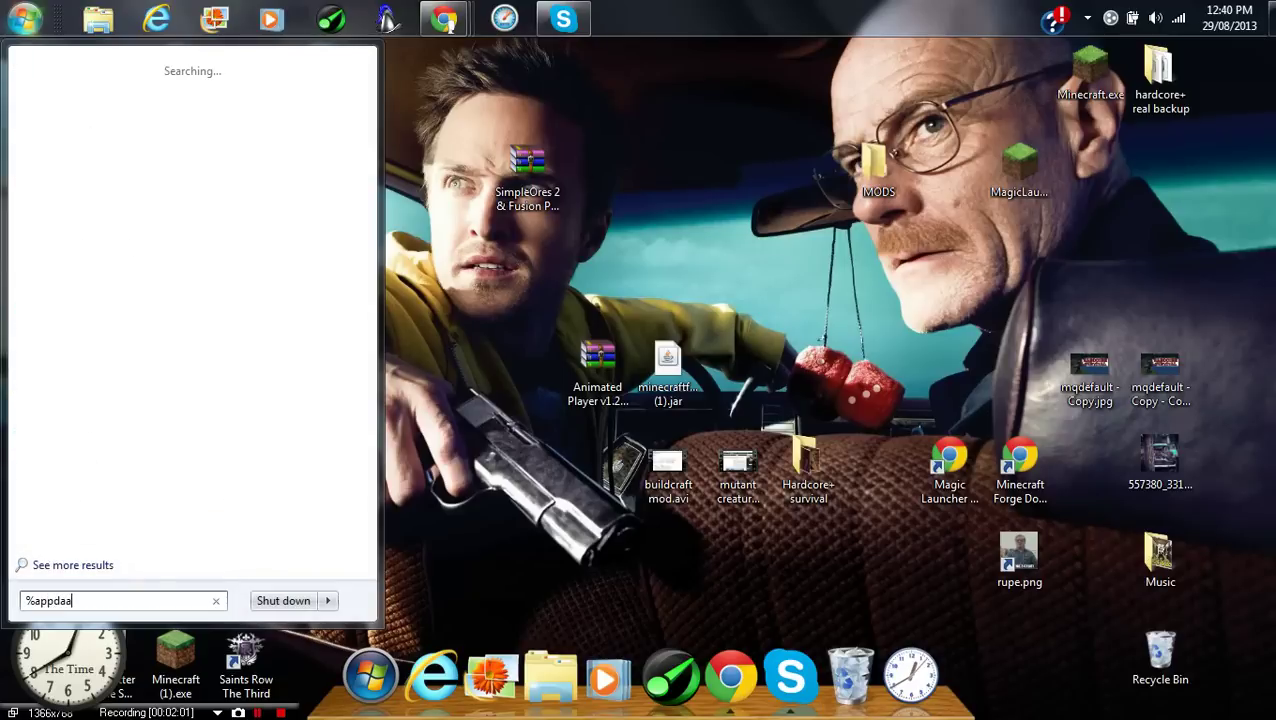
{"action": "key", "text": "BackSpace"}
{"action": "type", "text": "ta%"}
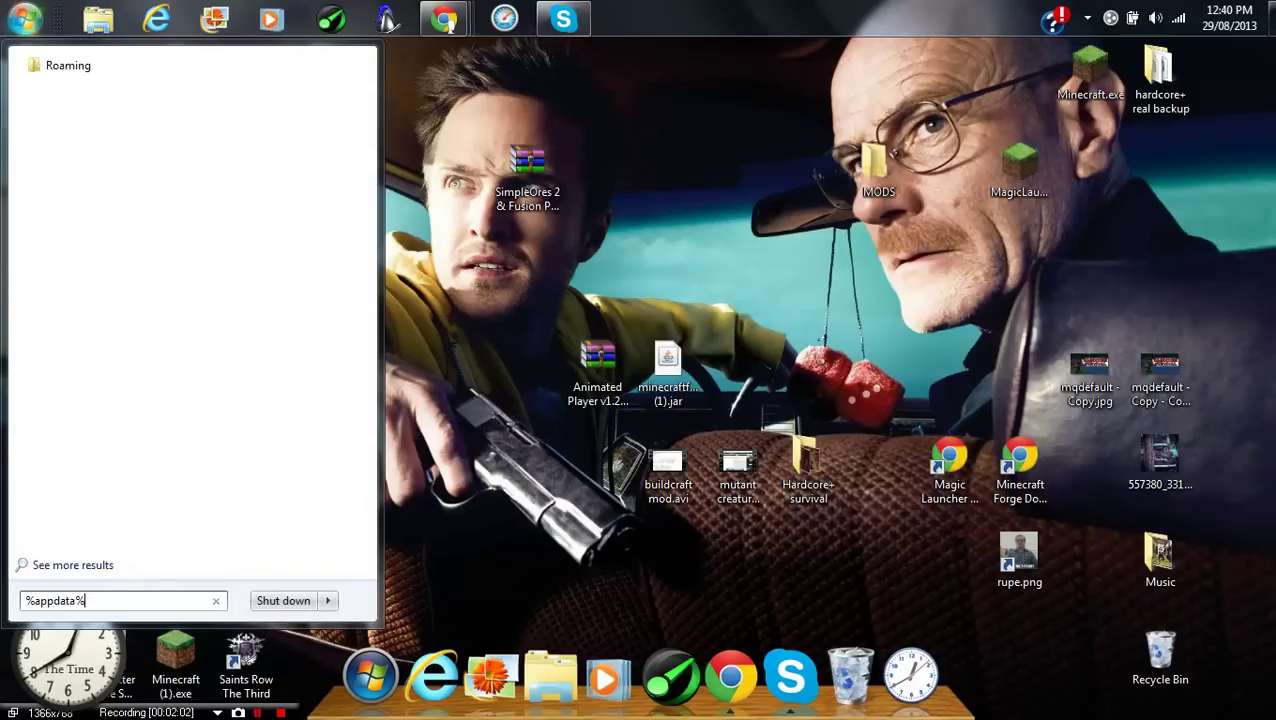
{"action": "key", "text": "Return"}
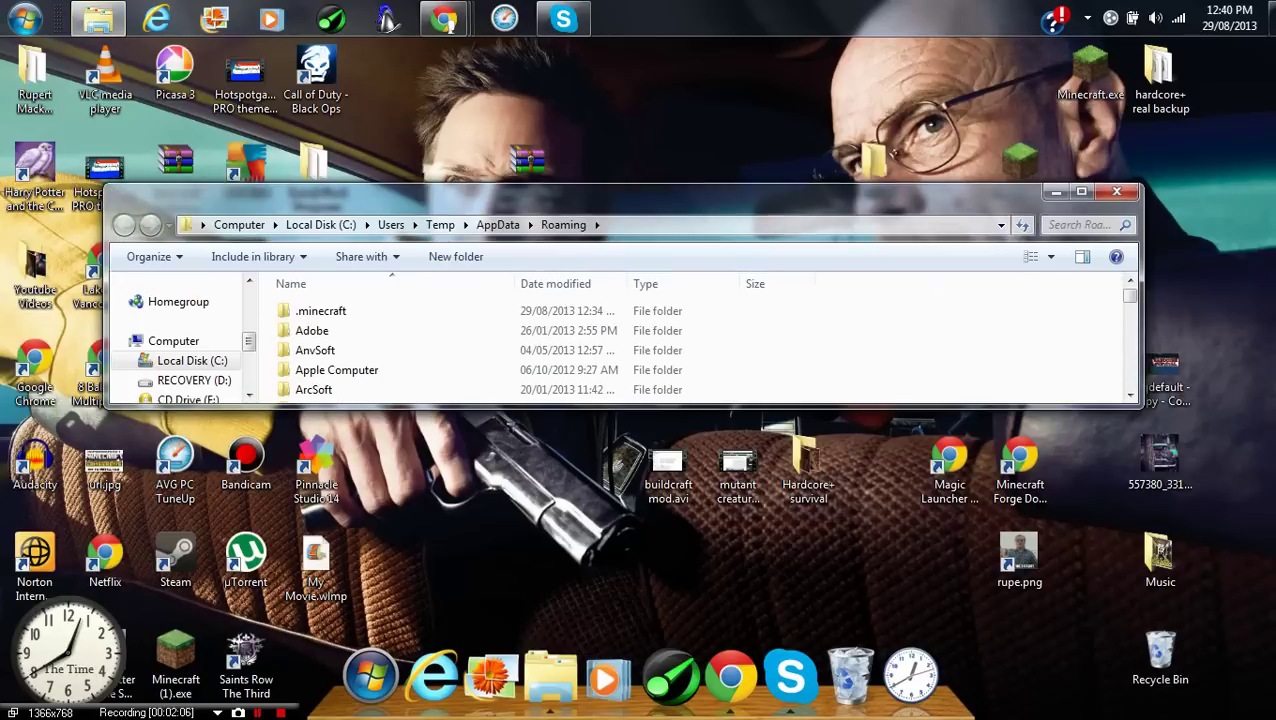
Open the mods folder inside .minecraft and snap its window to half the screen beside the desktop icons
{"action": "left_click_drag", "start_coordinate": [620, 186], "coordinate": [620, 148]}
{"action": "double_click", "coordinate": [320, 273]}
{"action": "left_click_drag", "start_coordinate": [420, 158], "coordinate": [2, 390]}
{"action": "left_click_drag", "start_coordinate": [422, 50], "coordinate": [590, 40]}
{"action": "key", "text": "super+Up"}
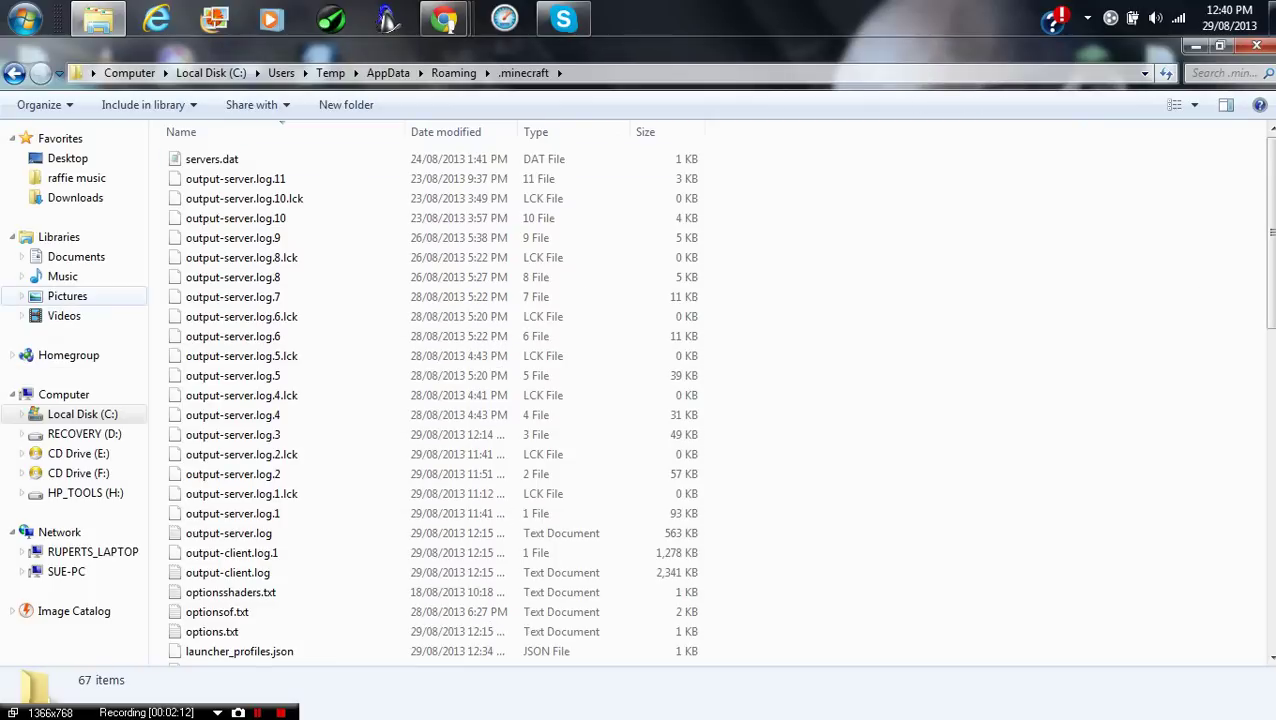
{"action": "scroll", "coordinate": [325, 352], "scroll_direction": "down", "scroll_amount": 12}
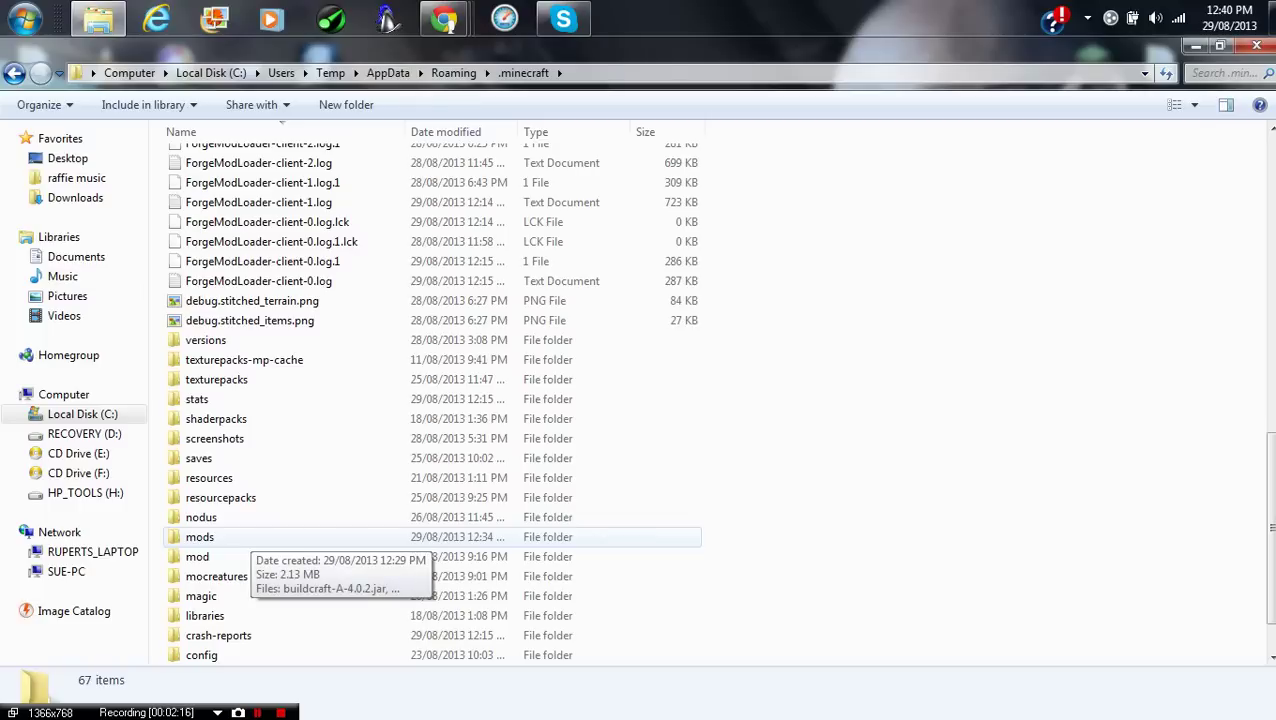
{"action": "double_click", "coordinate": [200, 537]}
{"action": "key", "text": "super+Right"}
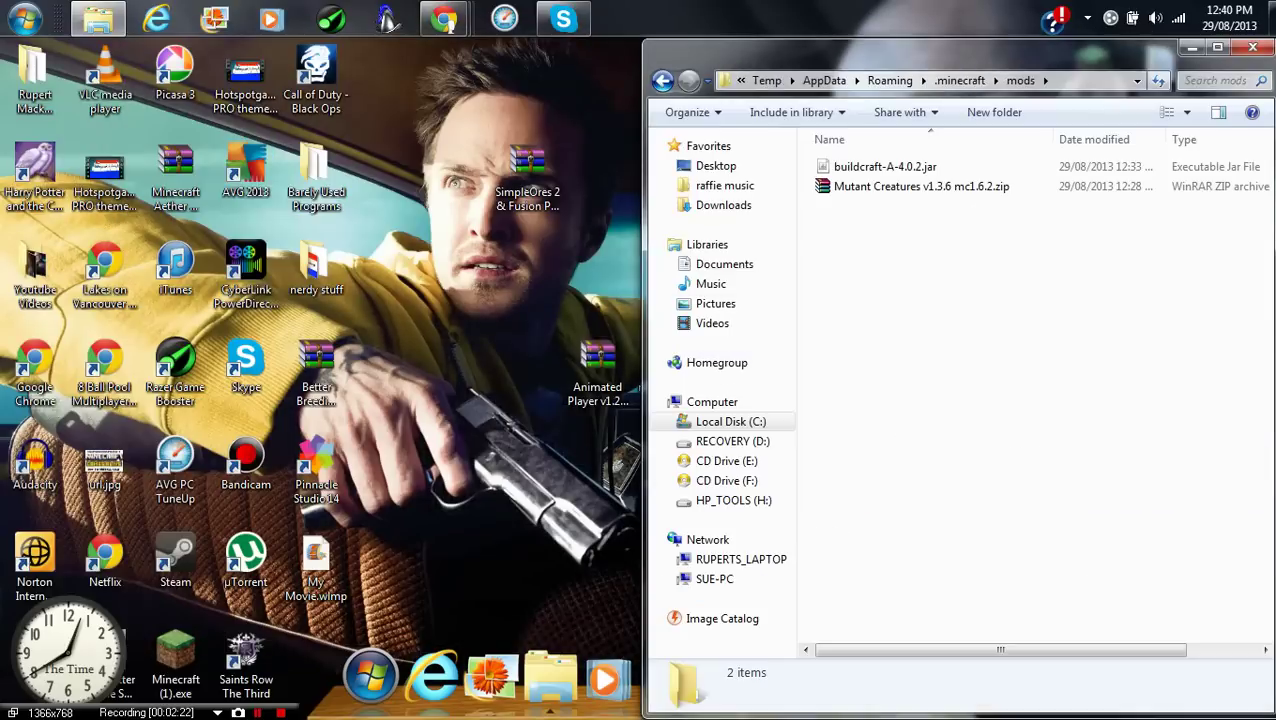
Move the Animated Player zip from the desktop into the mods folder and close the folder window
{"action": "left_click_drag", "start_coordinate": [597, 370], "coordinate": [975, 330]}
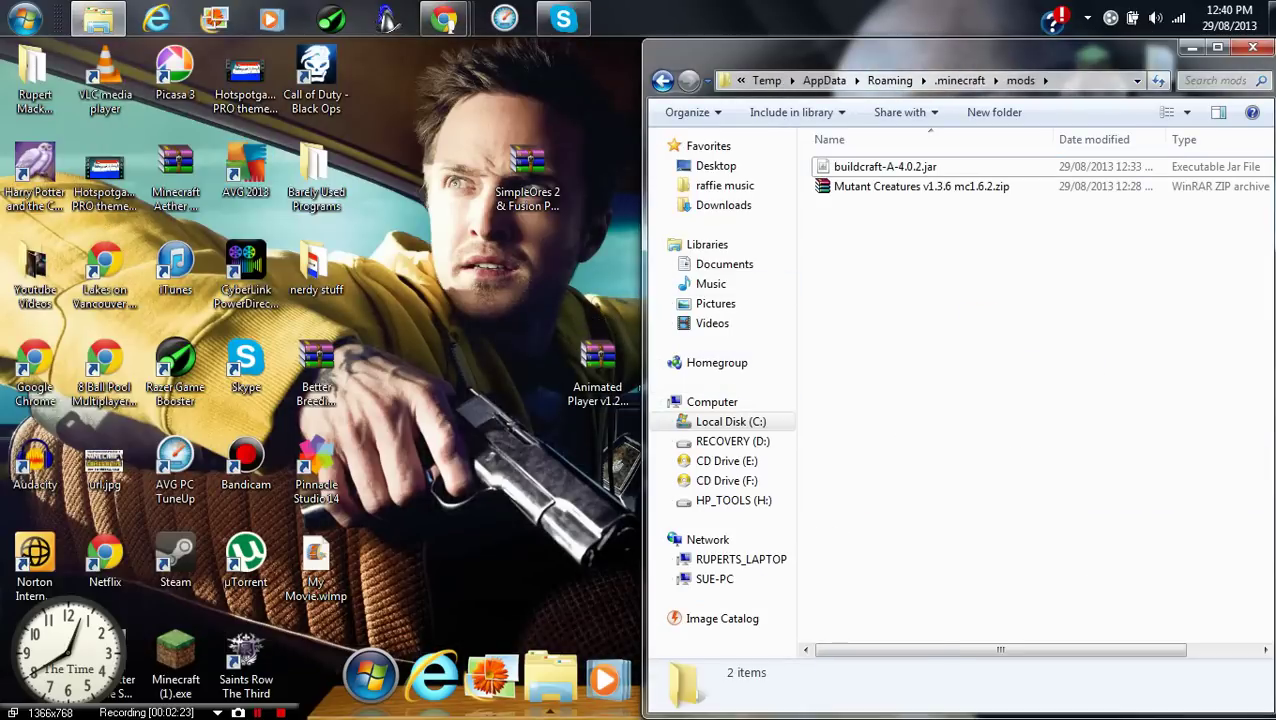
{"action": "key", "text": "super+Left"}
{"action": "left_click", "coordinate": [941, 88]}
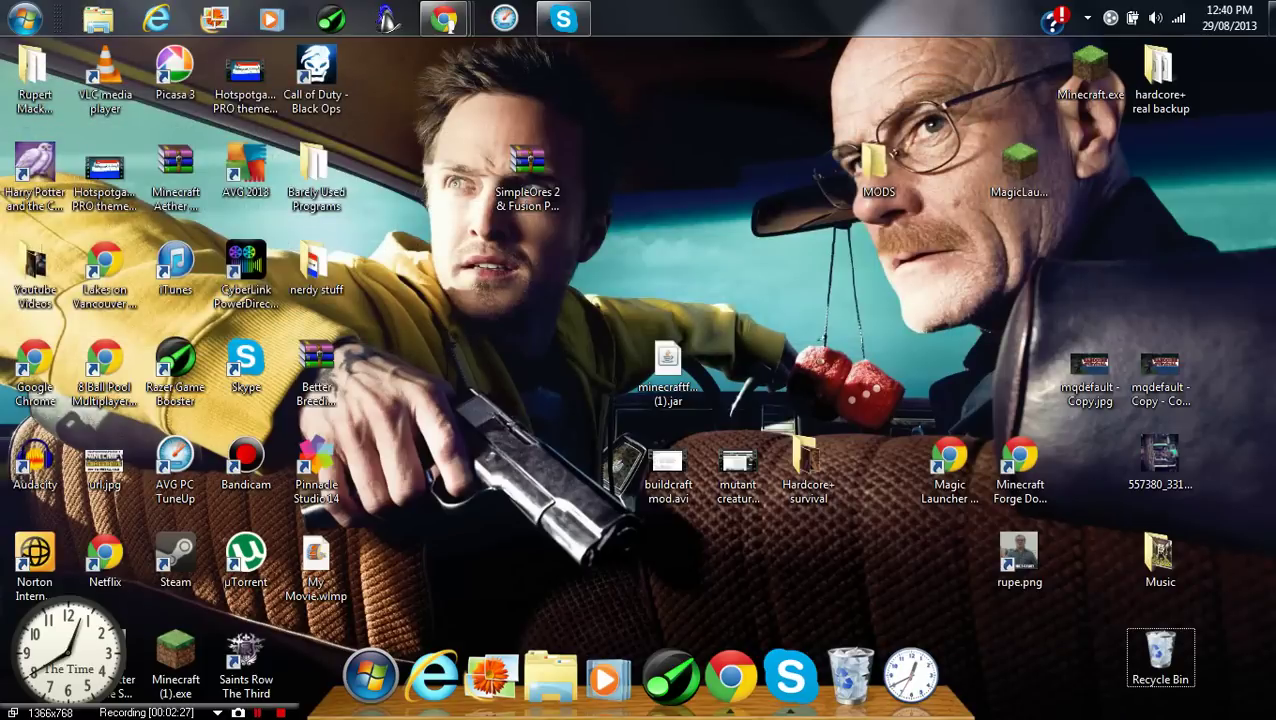
Open the Minecraft launcher, select 1.6.2-Forge9.10.0.804 among the local versions, and start the game with the Forge profile
{"action": "double_click", "coordinate": [175, 660]}
{"action": "left_click", "coordinate": [773, 404]}
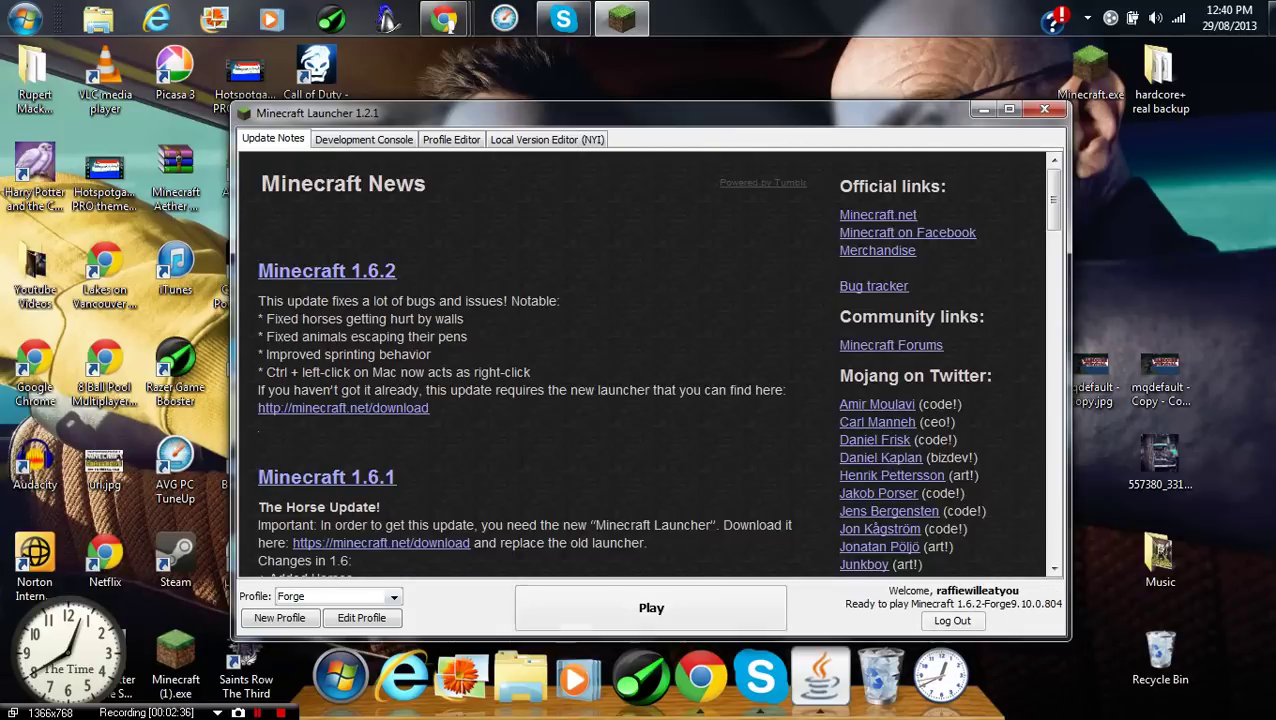
{"action": "left_click", "coordinate": [547, 139]}
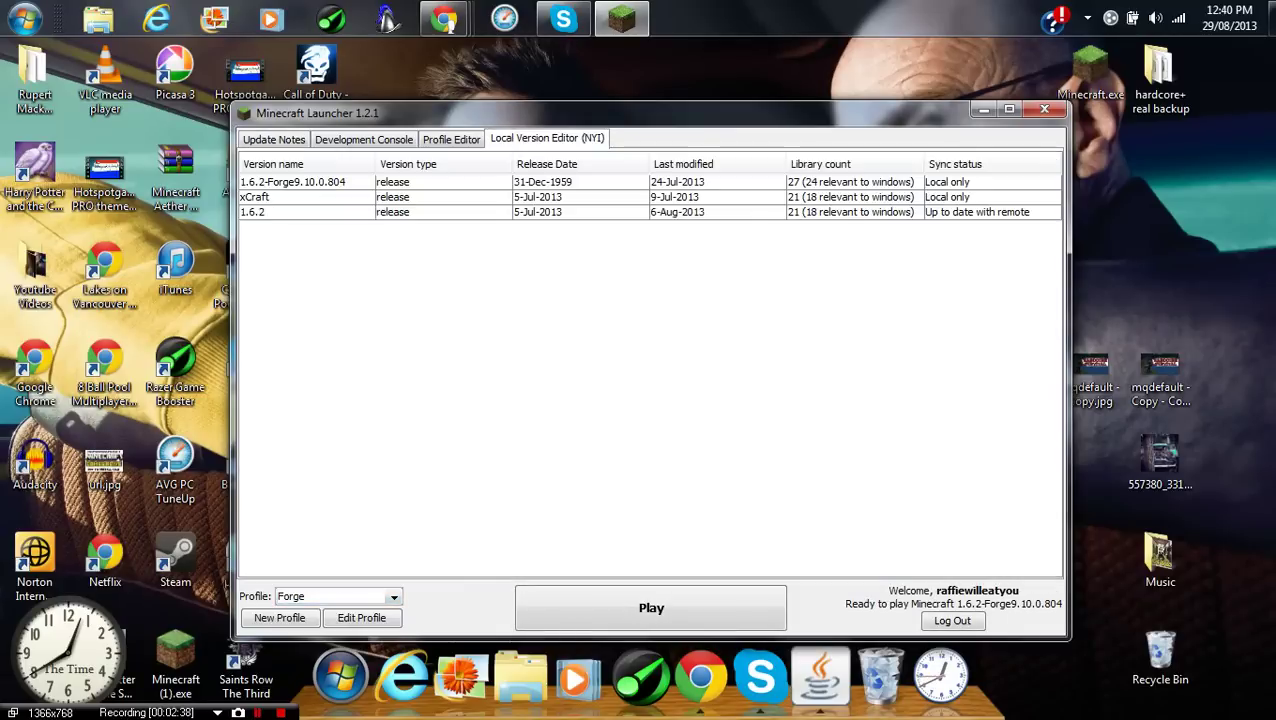
{"action": "left_click", "coordinate": [306, 182]}
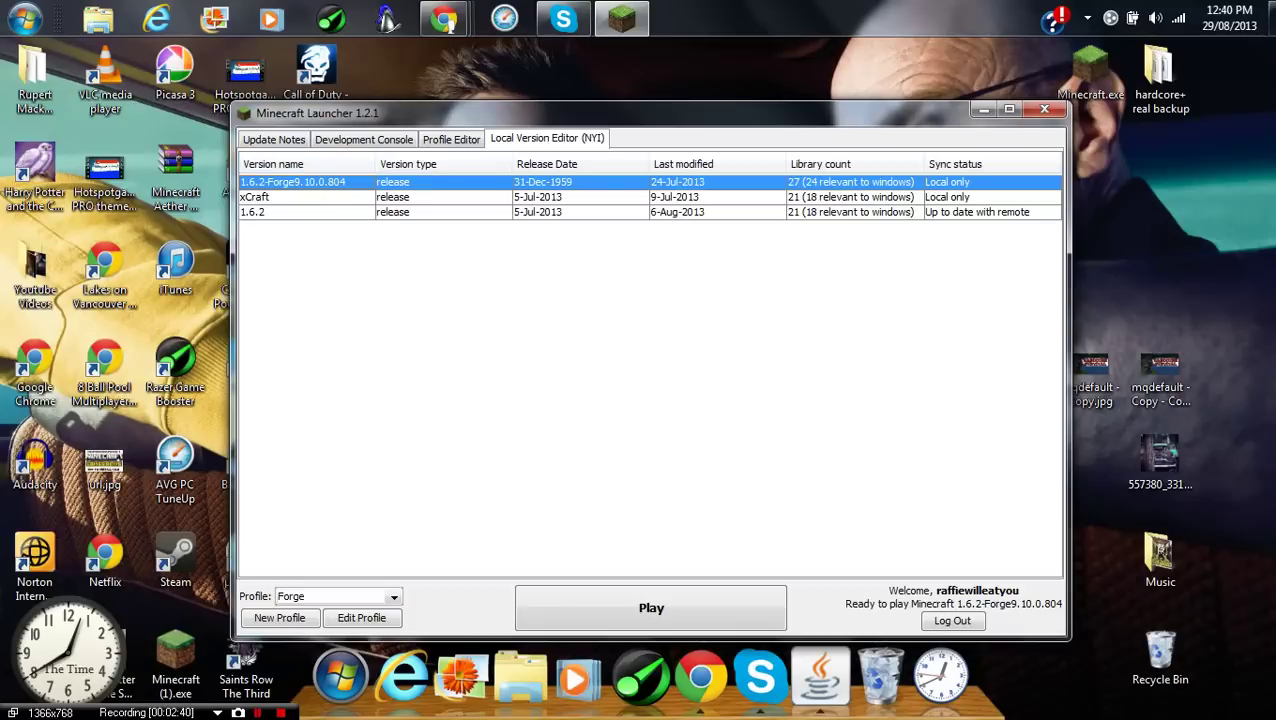
{"action": "left_click", "coordinate": [651, 608]}
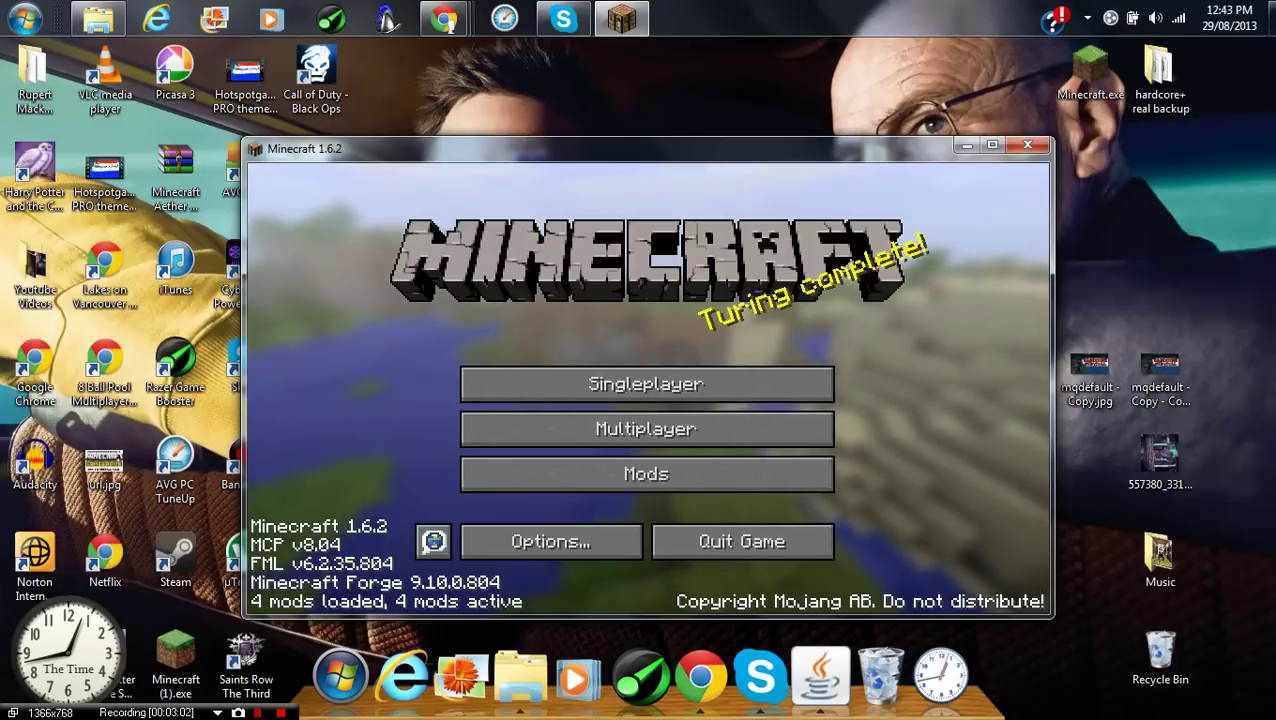
Check the Animated Player Mod's details in the in-game mod list and close Minecraft
{"action": "left_click", "coordinate": [646, 474]}
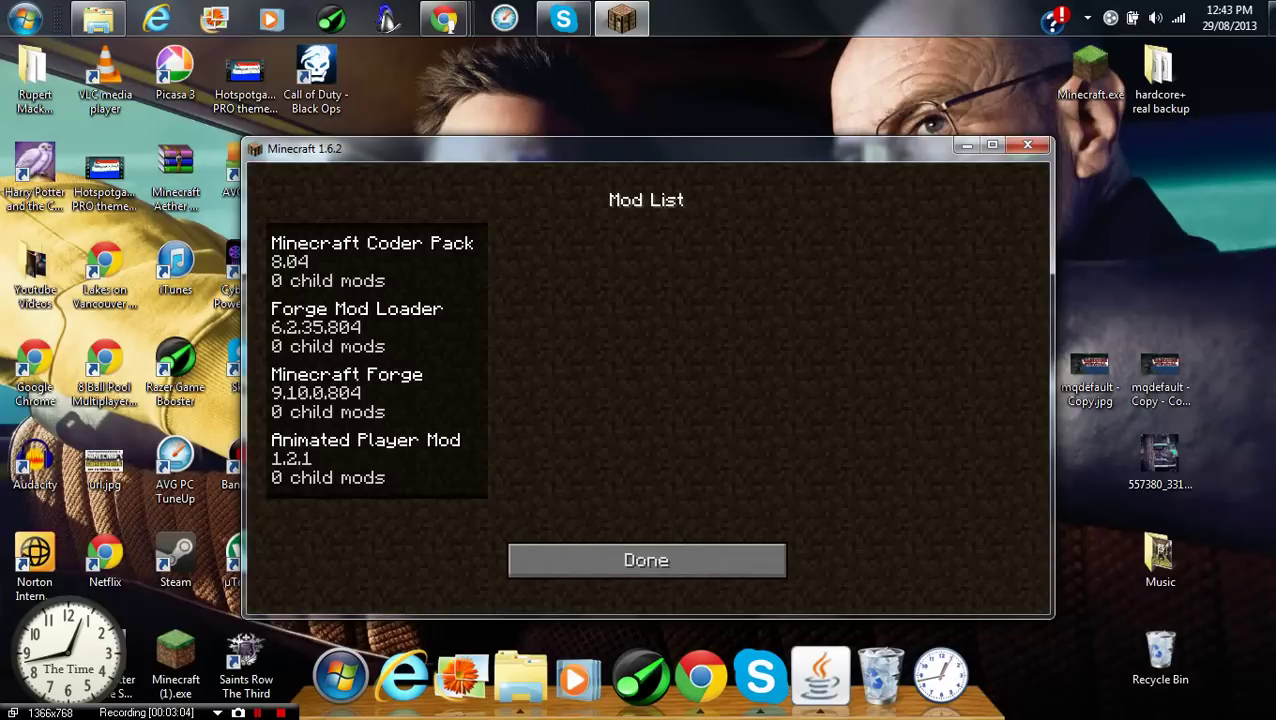
{"action": "left_click", "coordinate": [369, 458]}
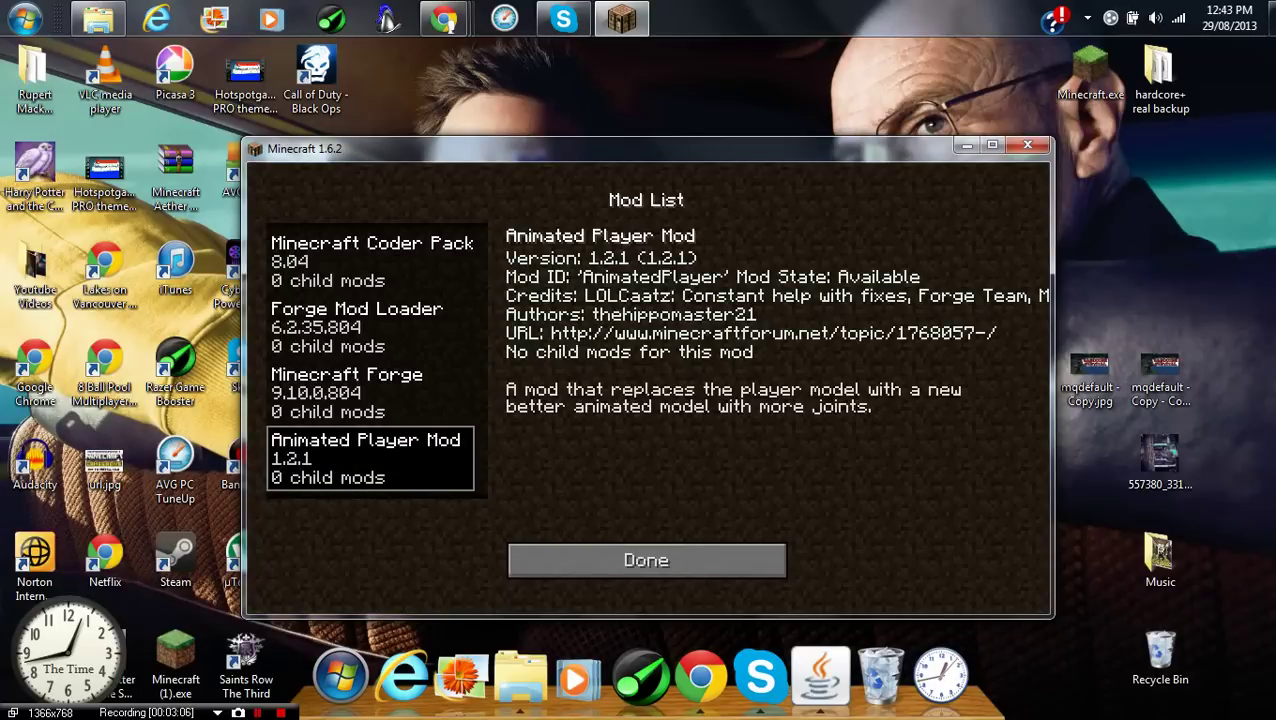
{"action": "left_click", "coordinate": [646, 560]}
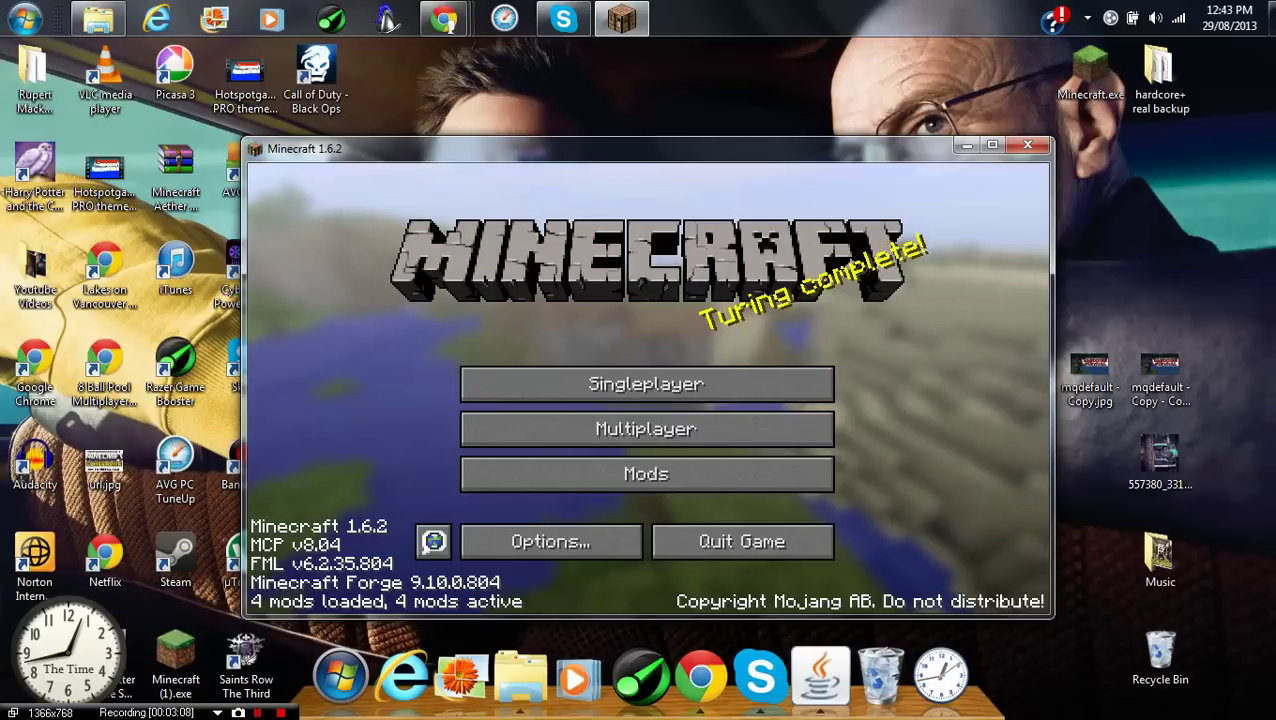
{"action": "left_click", "coordinate": [1027, 145]}
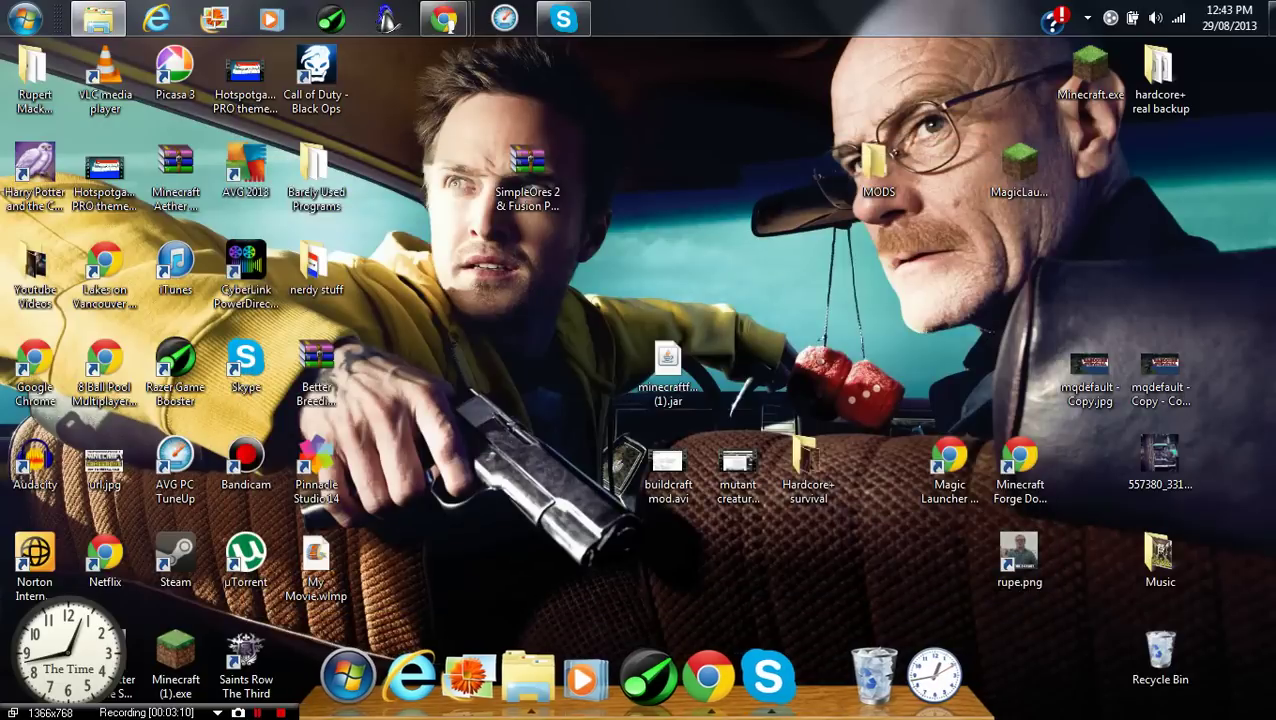